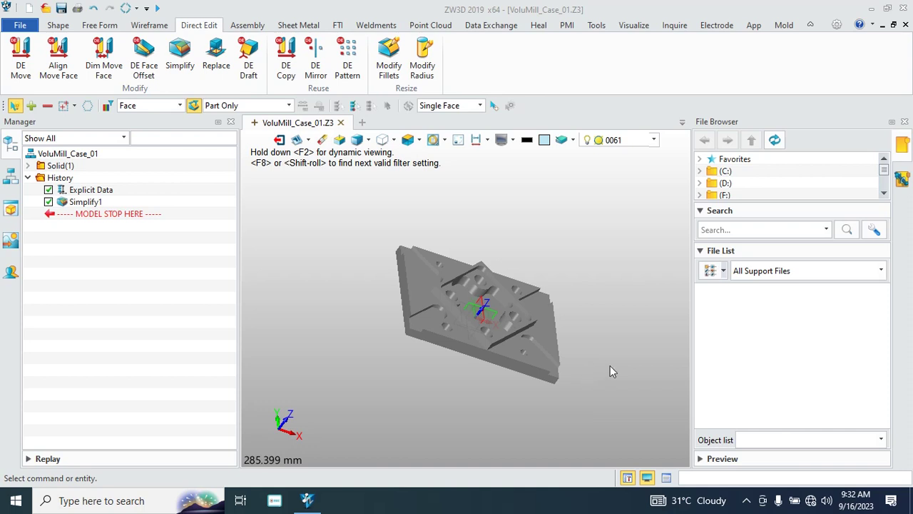
Step: Orbit and zoom the VoluMill_Case_01 part to inspect it from several sides
{"action": "right_click", "coordinate": [563, 361]}
{"action": "left_click", "coordinate": [599, 438]}
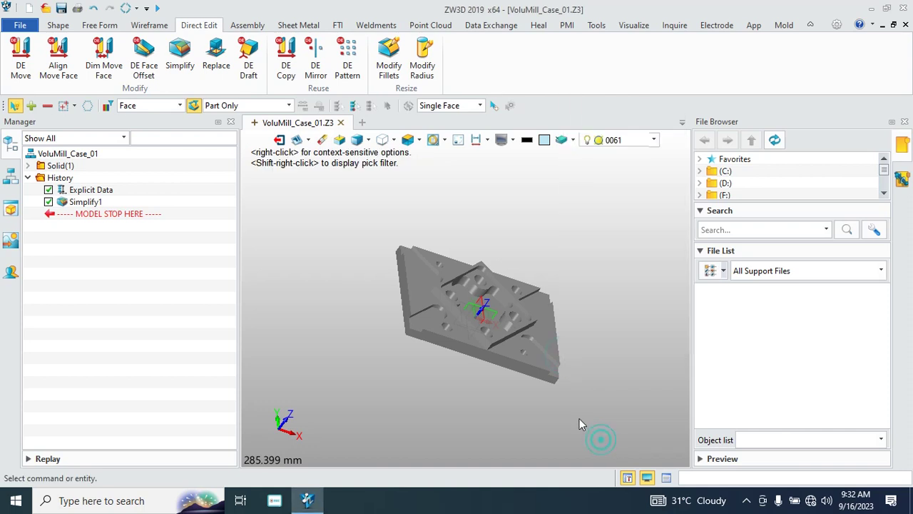
{"action": "middle_click_drag", "start_coordinate": [610, 312], "coordinate": [576, 307]}
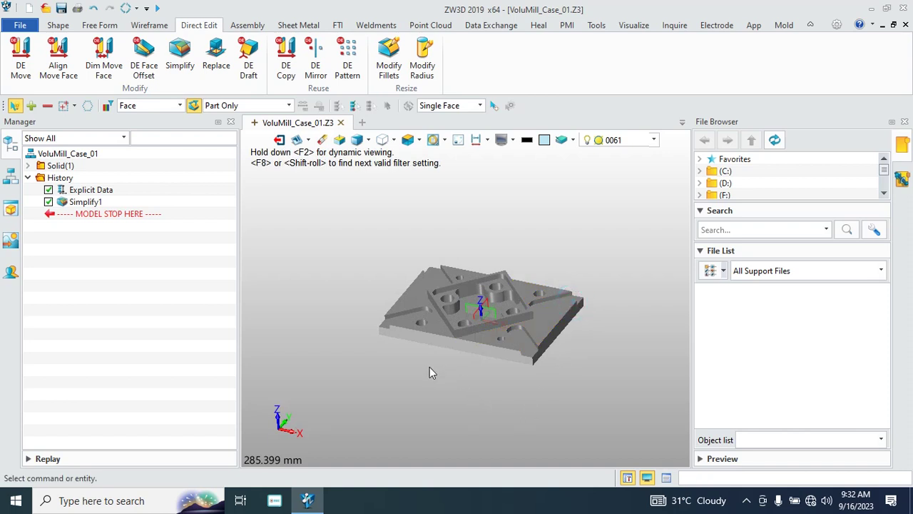
{"action": "right_click_drag", "start_coordinate": [429, 366], "coordinate": [472, 394]}
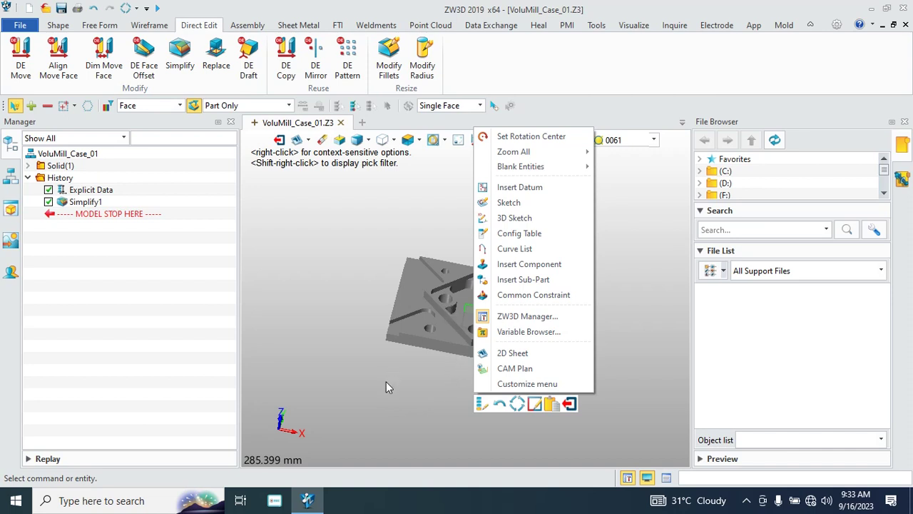
{"action": "left_click", "coordinate": [384, 401]}
{"action": "scroll", "coordinate": [473, 294], "scroll_direction": "up", "scroll_amount": 3}
{"action": "scroll", "coordinate": [473, 295], "scroll_direction": "up", "scroll_amount": 2}
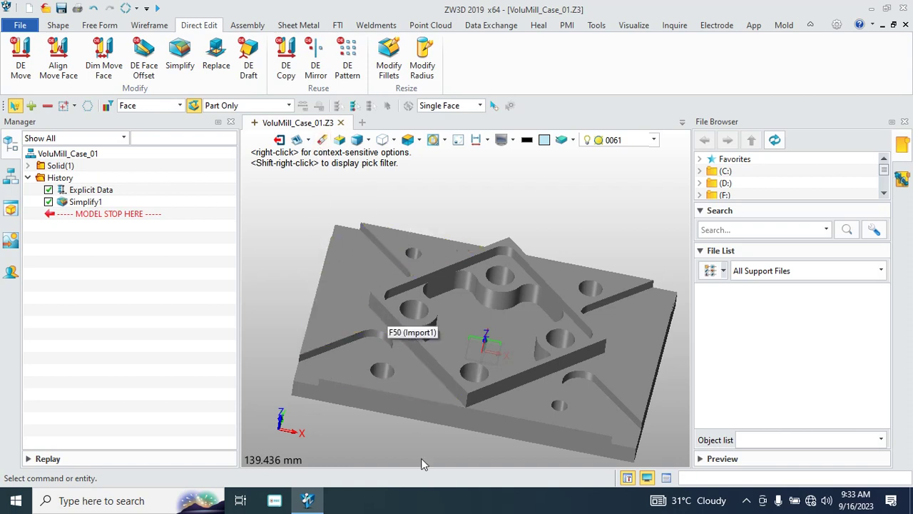
{"action": "middle_click_drag", "start_coordinate": [366, 429], "coordinate": [374, 423]}
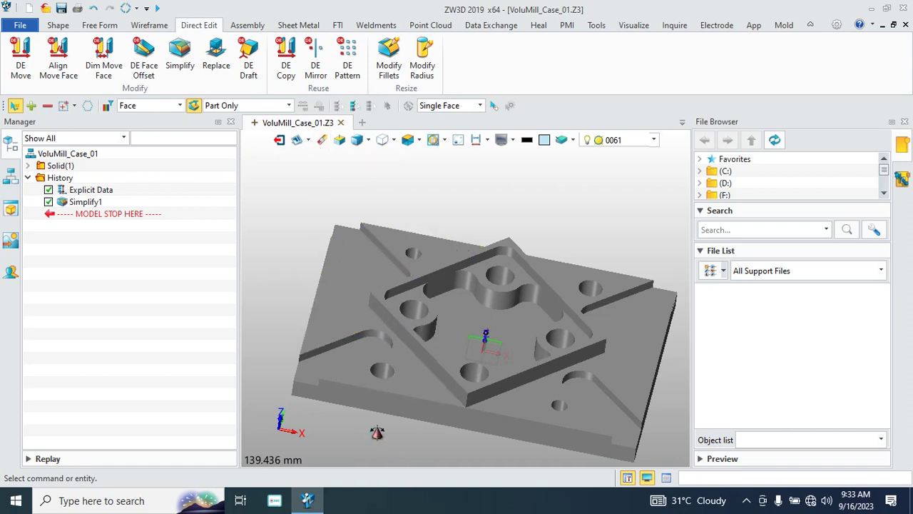
Step: Create a new CAM plan for the part using the [Default] template
{"action": "left_click", "coordinate": [308, 141]}
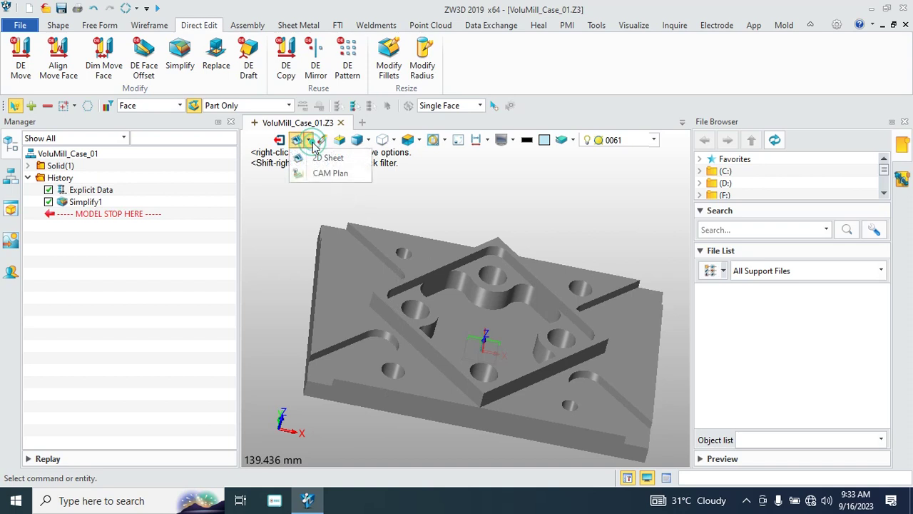
{"action": "left_click", "coordinate": [337, 174]}
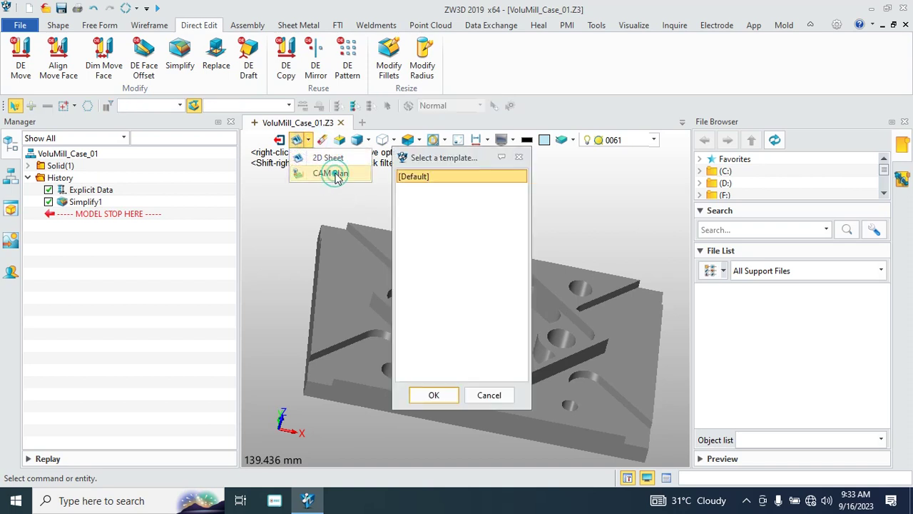
{"action": "left_click", "coordinate": [435, 396]}
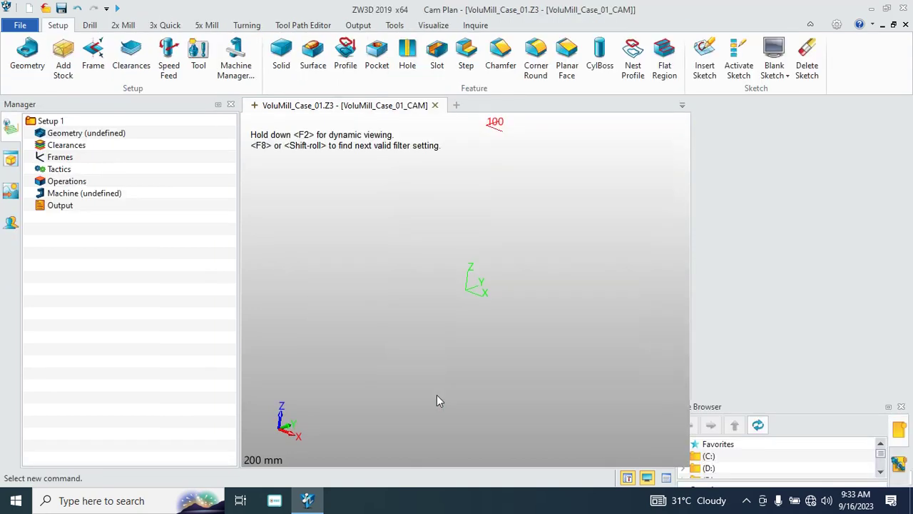
Step: Accept VoluMill_Case_01 as the CAM plan geometry and orbit to view it from several angles
{"action": "key", "text": "Return"}
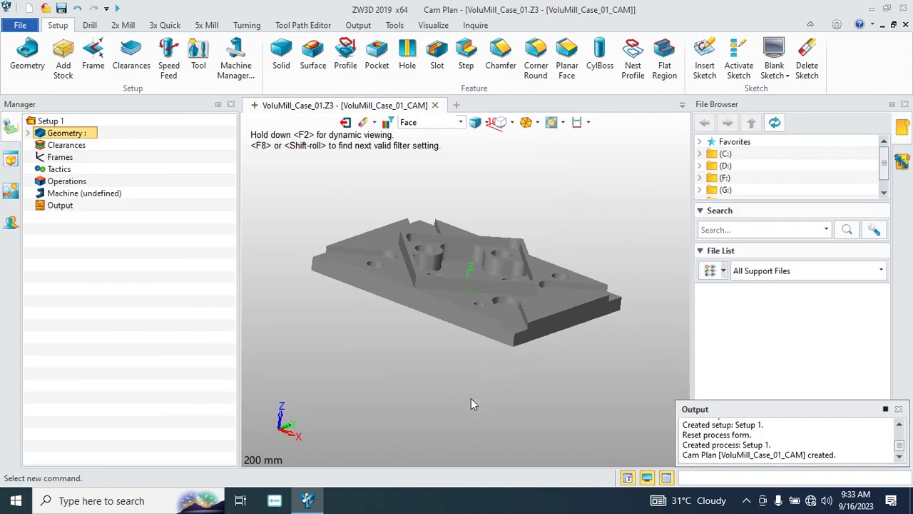
{"action": "right_click_drag", "start_coordinate": [382, 347], "coordinate": [381, 336]}
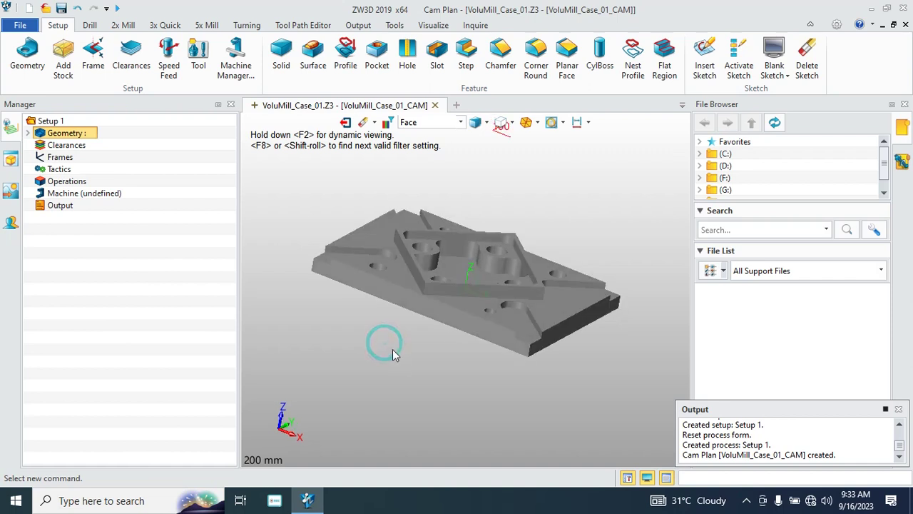
{"action": "right_click", "coordinate": [404, 347]}
{"action": "left_click", "coordinate": [331, 346]}
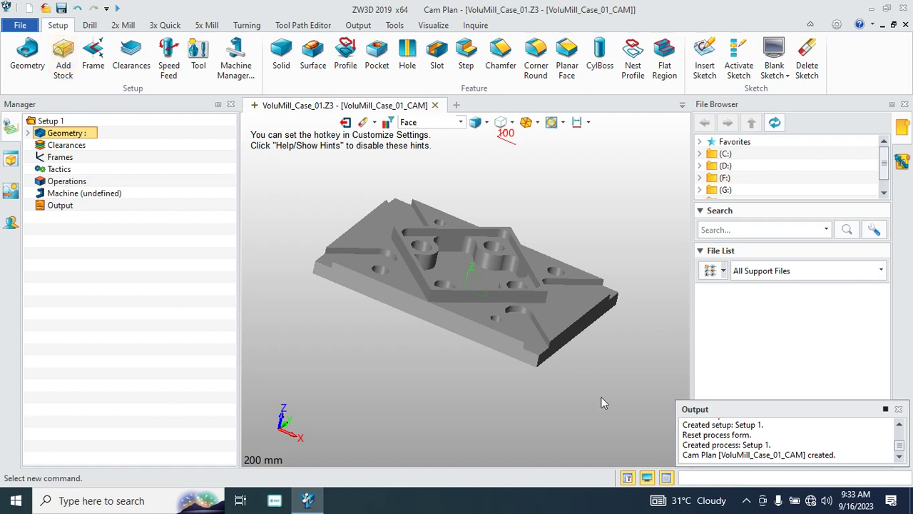
{"action": "right_click", "coordinate": [567, 397]}
{"action": "left_click", "coordinate": [528, 411]}
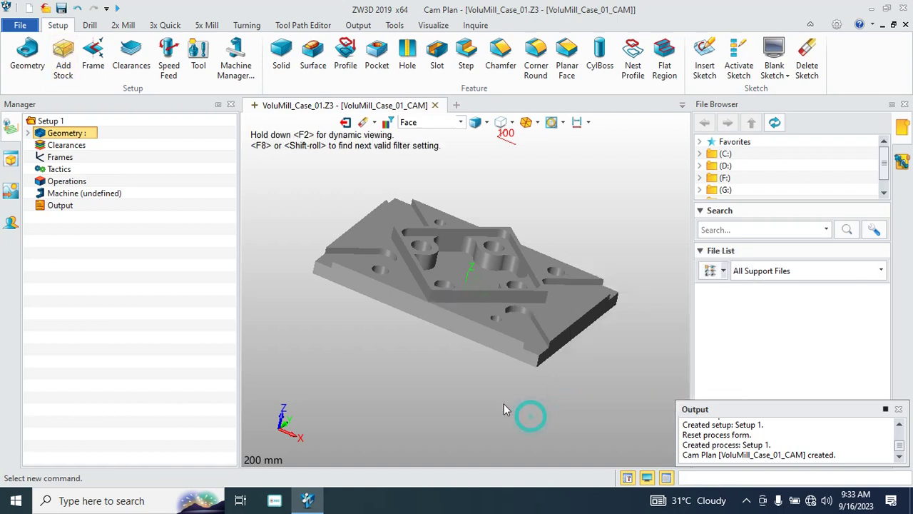
{"action": "middle_click_drag", "start_coordinate": [603, 211], "coordinate": [565, 226]}
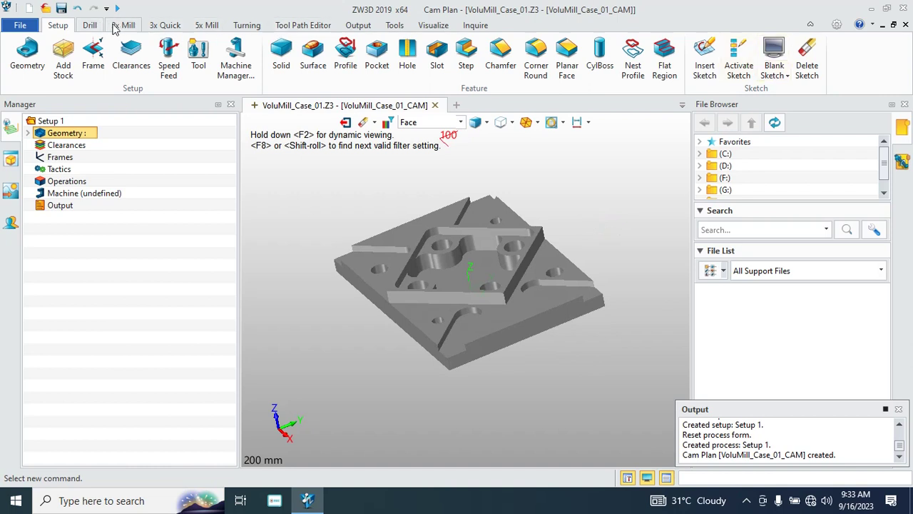
Step: Browse the 5x Mill, 3x Quick and 2x Mill operation sets and the setup's Frames entry
{"action": "left_click", "coordinate": [197, 27]}
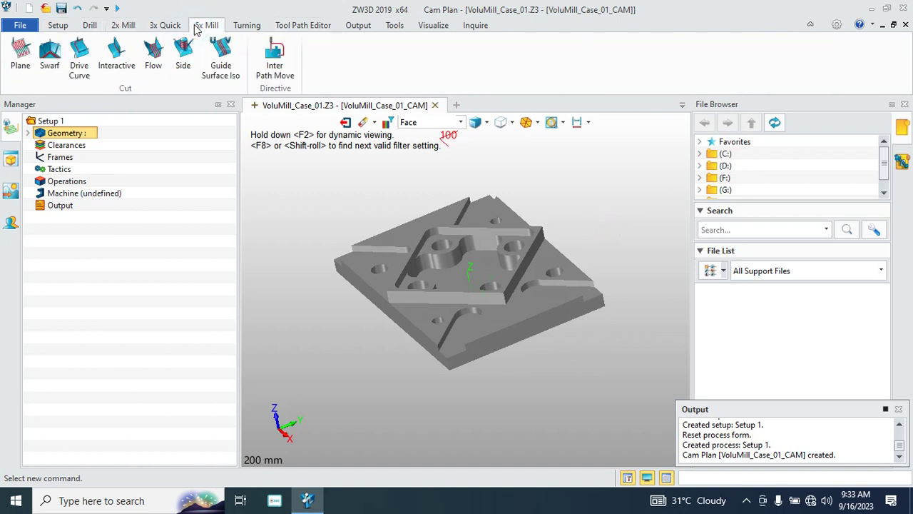
{"action": "left_click", "coordinate": [163, 25]}
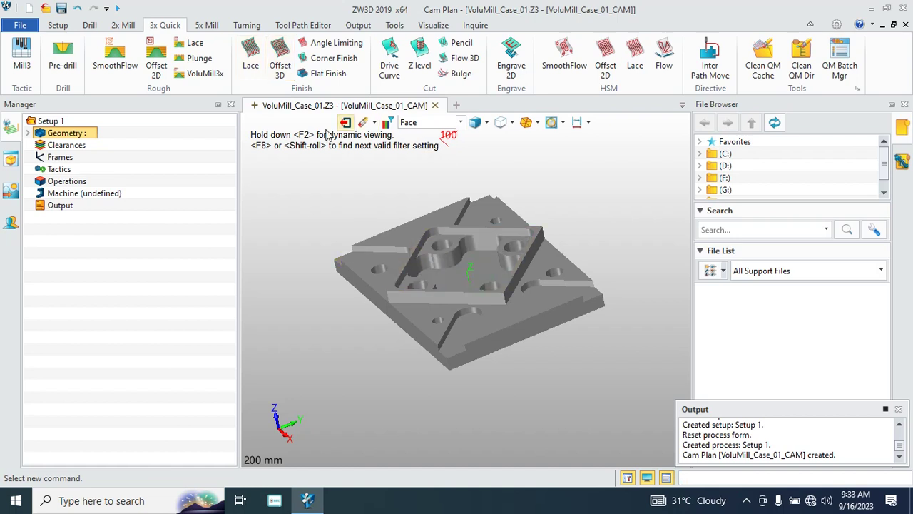
{"action": "left_click", "coordinate": [68, 163]}
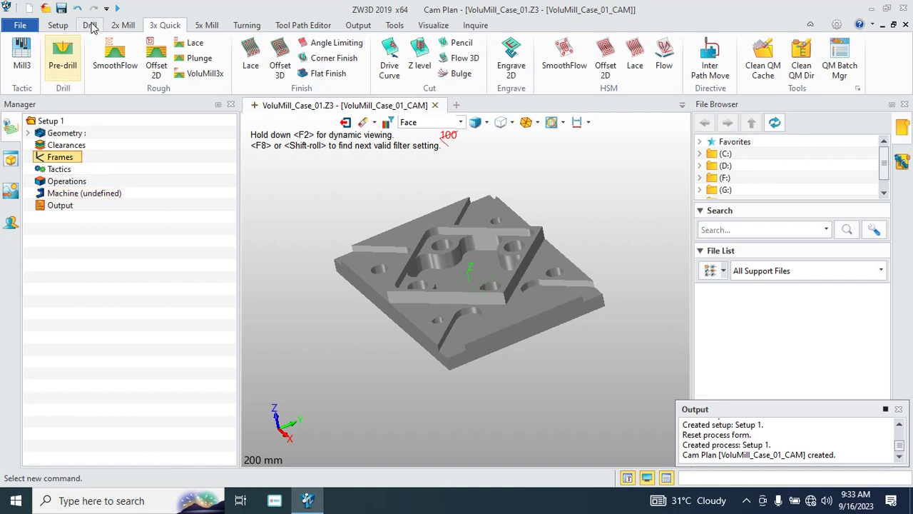
{"action": "left_click", "coordinate": [116, 26]}
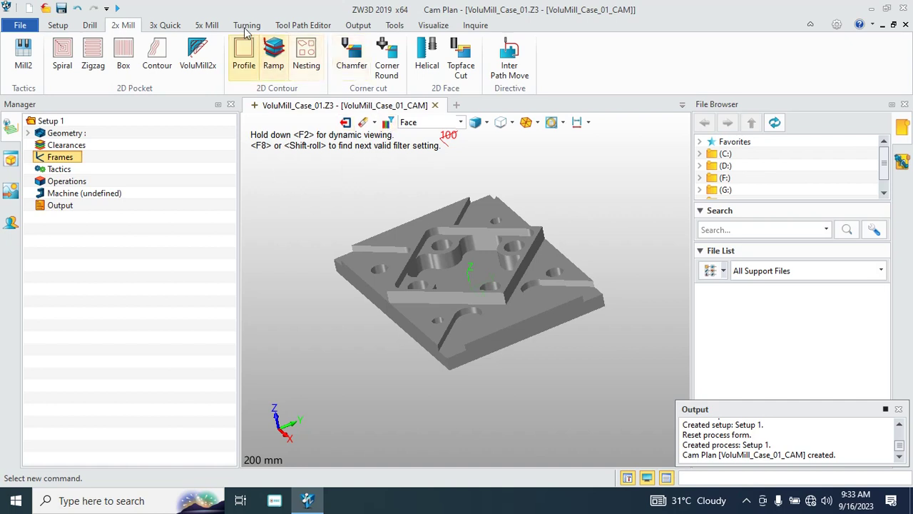
{"action": "left_click", "coordinate": [212, 26]}
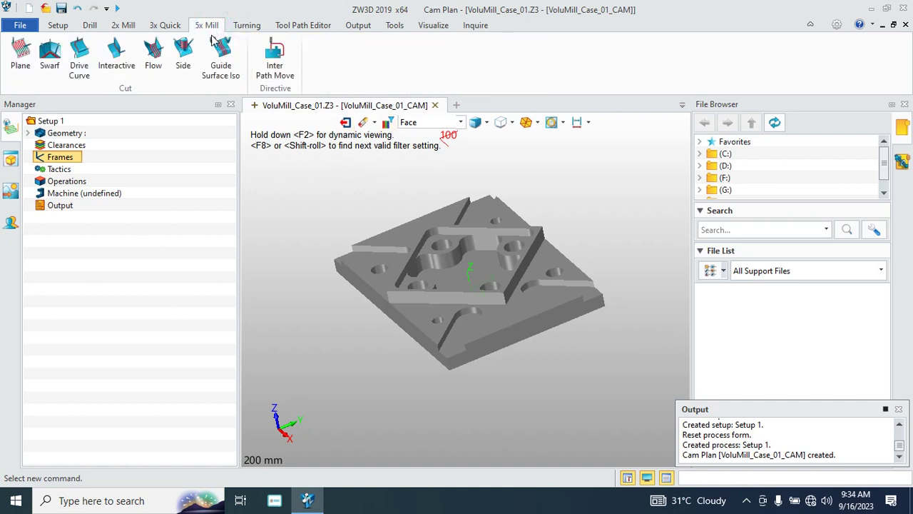
{"action": "left_click", "coordinate": [174, 29]}
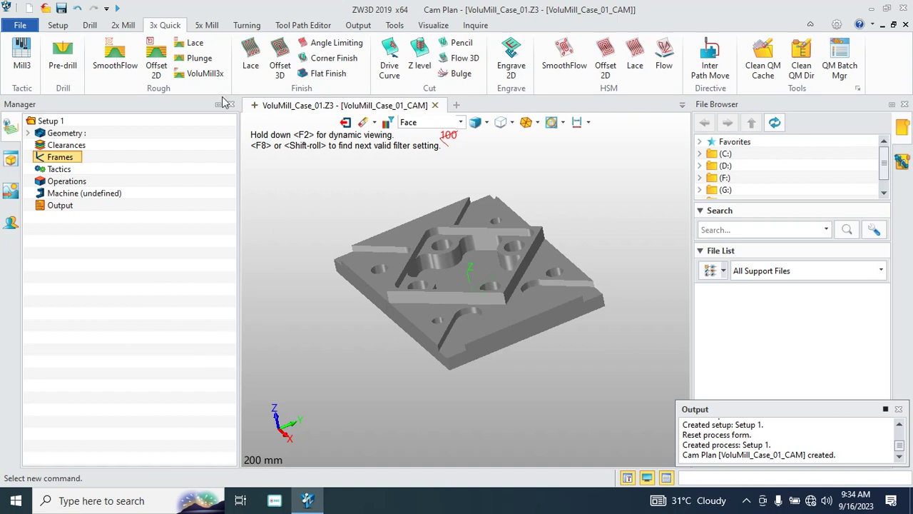
Step: Add a 3x Quick VoluMill3x operation with Part: VoluMill_Case_01 as its feature
{"action": "left_click", "coordinate": [197, 79]}
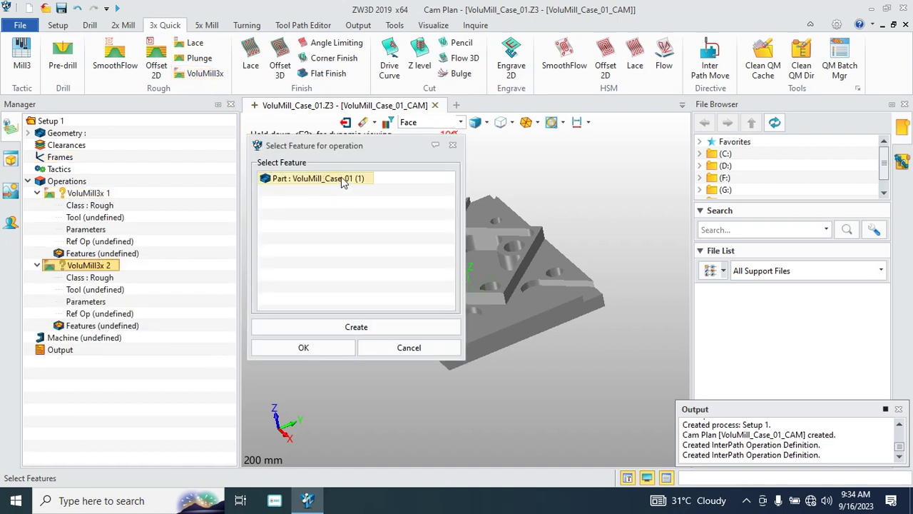
{"action": "left_click", "coordinate": [342, 179]}
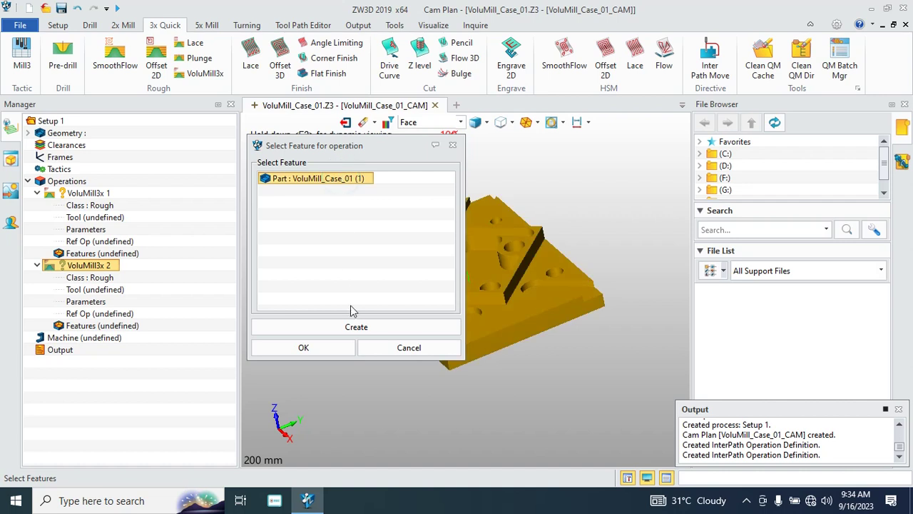
{"action": "left_click", "coordinate": [332, 347]}
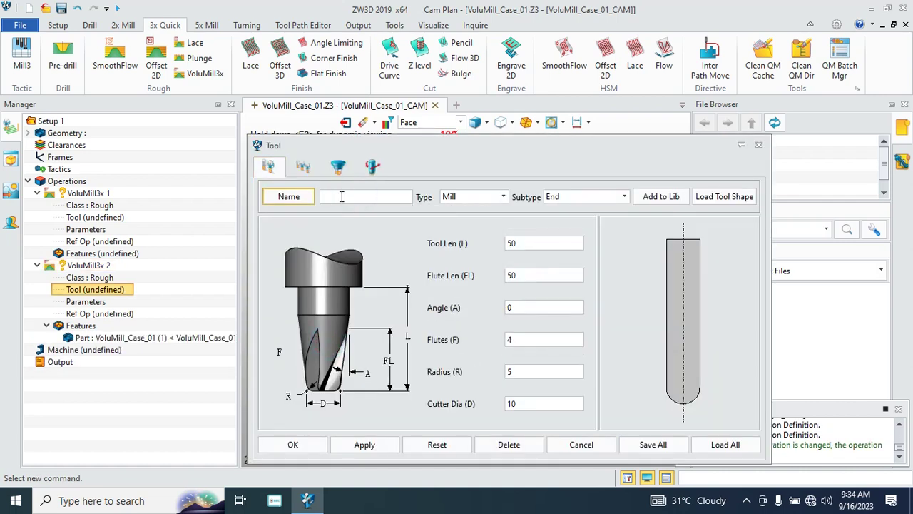
Step: Name the ball-nose tool '20 BALL NOSE' and show its Required settings
{"action": "left_click", "coordinate": [342, 197]}
{"action": "type", "text": "20"}
{"action": "type", "text": "C"}
{"action": "type", "text": "END"}
{"action": "key", "text": "BackSpace"}
{"action": "key", "text": "BackSpace"}
{"action": "key", "text": "BackSpace"}
{"action": "key", "text": "BackSpace"}
{"action": "type", "text": "BALL "}
{"action": "type", "text": "NOSE"}
{"action": "left_click", "coordinate": [522, 403]}
{"action": "left_click", "coordinate": [301, 167]}
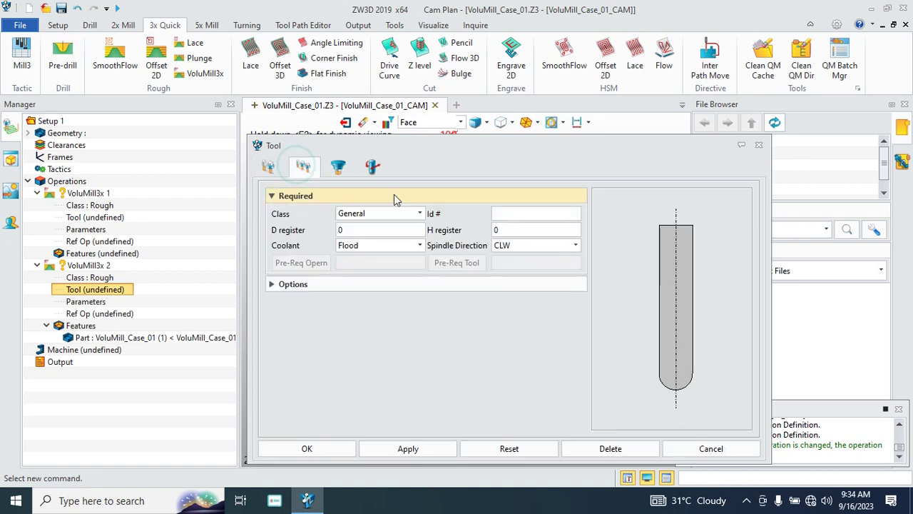
Step: Set the tool's Id # to 1 and review its Holder and Speed/Feed settings
{"action": "left_click", "coordinate": [518, 214]}
{"action": "type", "text": "1"}
{"action": "left_click", "coordinate": [524, 227]}
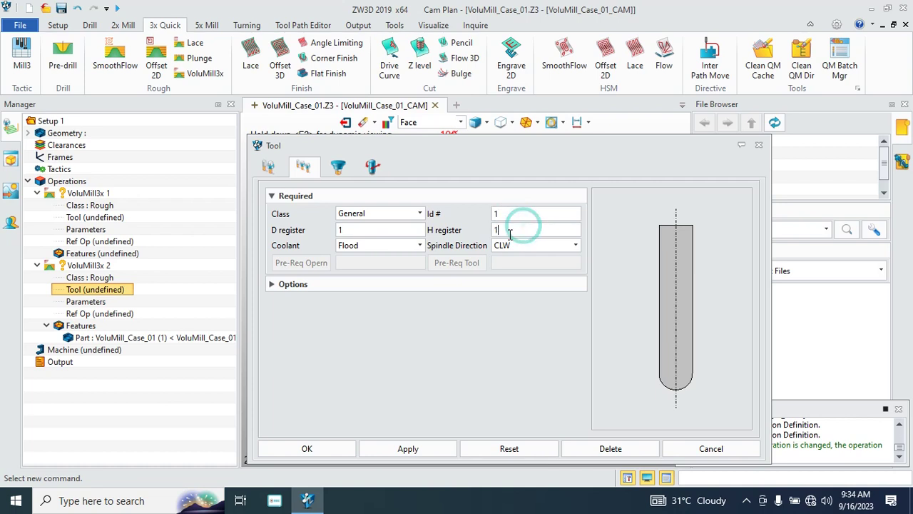
{"action": "left_click", "coordinate": [337, 168]}
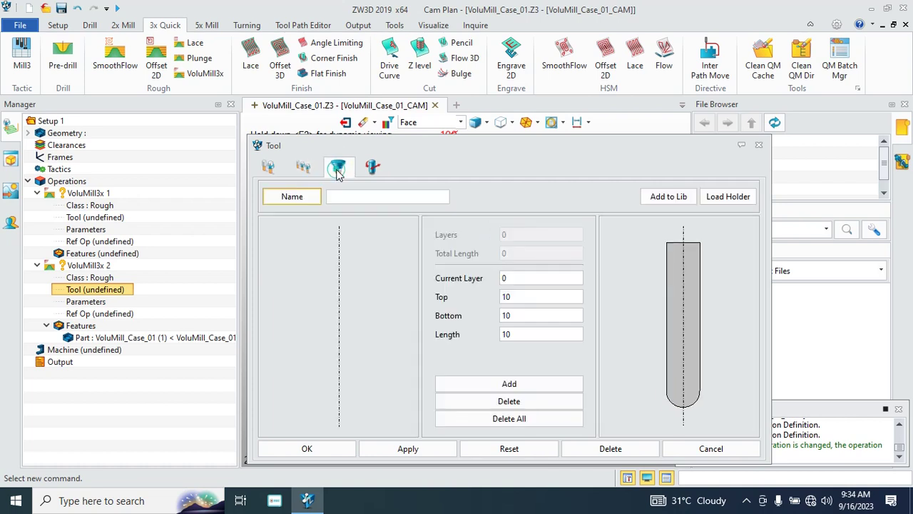
{"action": "left_click", "coordinate": [372, 167]}
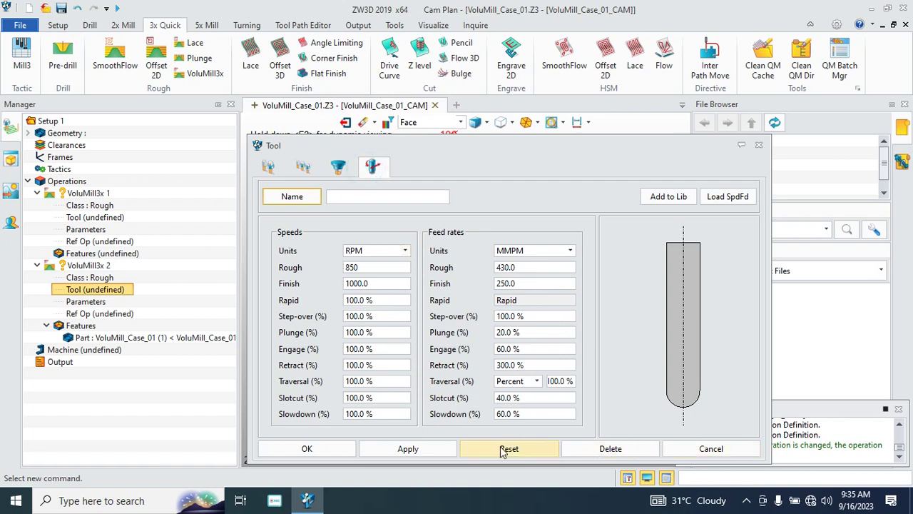
Step: Apply the 20 BALL NOSE tool to VoluMill3x 2 and calculate its toolpath now
{"action": "left_click", "coordinate": [425, 449]}
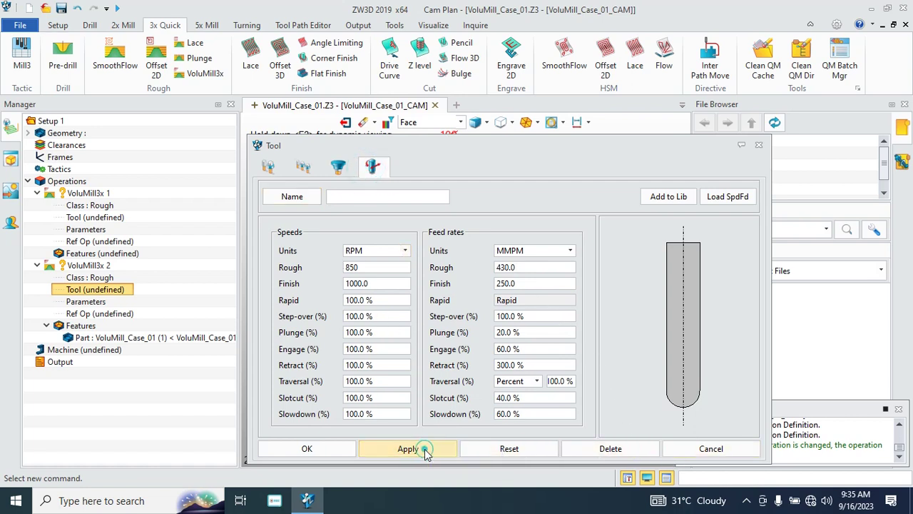
{"action": "left_click", "coordinate": [326, 447]}
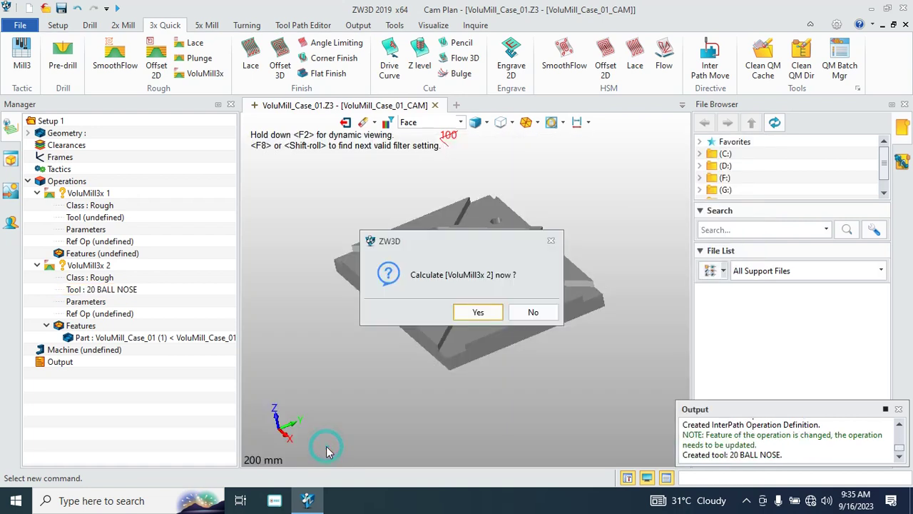
{"action": "left_click", "coordinate": [480, 314]}
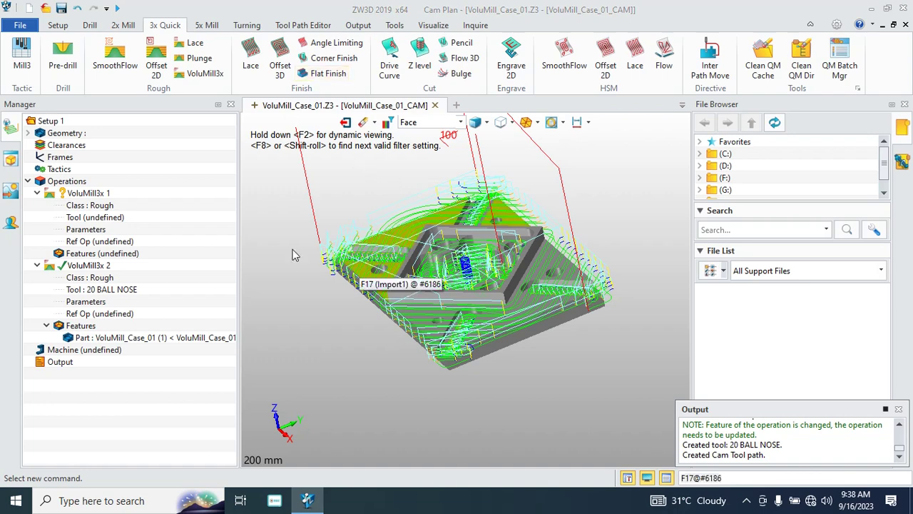
Step: Delete the VoluMill3x 1 operation from the Manager tree, leaving VoluMill3x 2 selected
{"action": "right_click", "coordinate": [91, 195]}
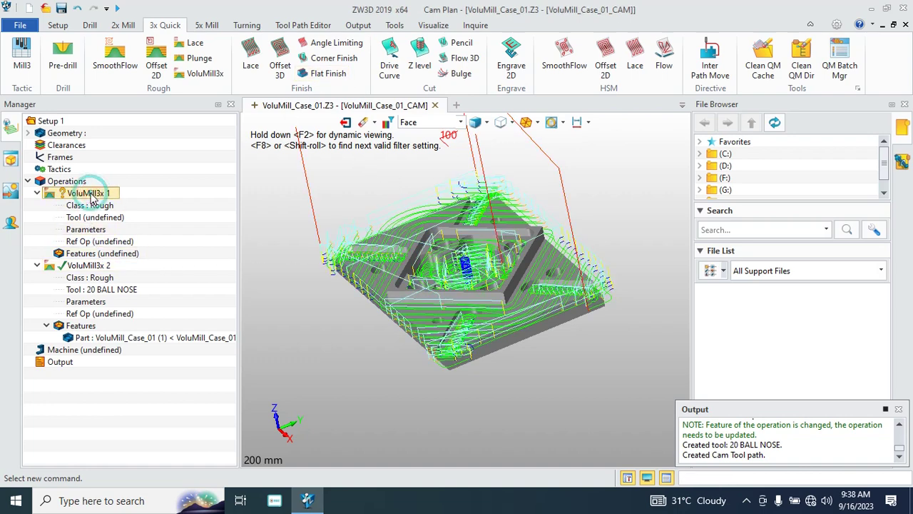
{"action": "left_click", "coordinate": [154, 337]}
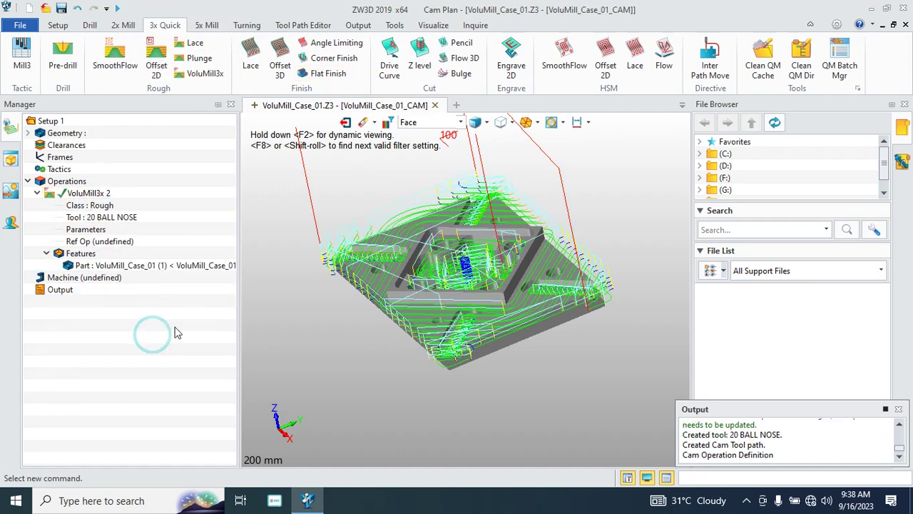
{"action": "left_click", "coordinate": [100, 195]}
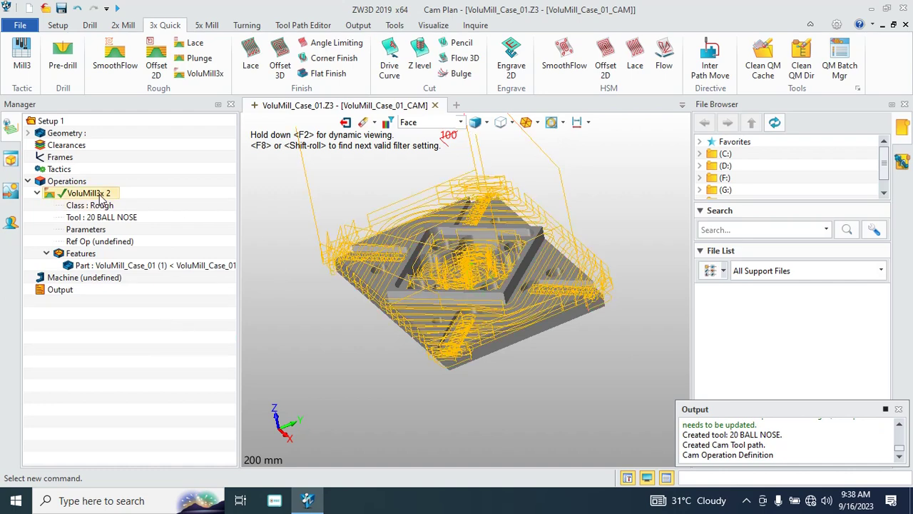
{"action": "right_click", "coordinate": [102, 201]}
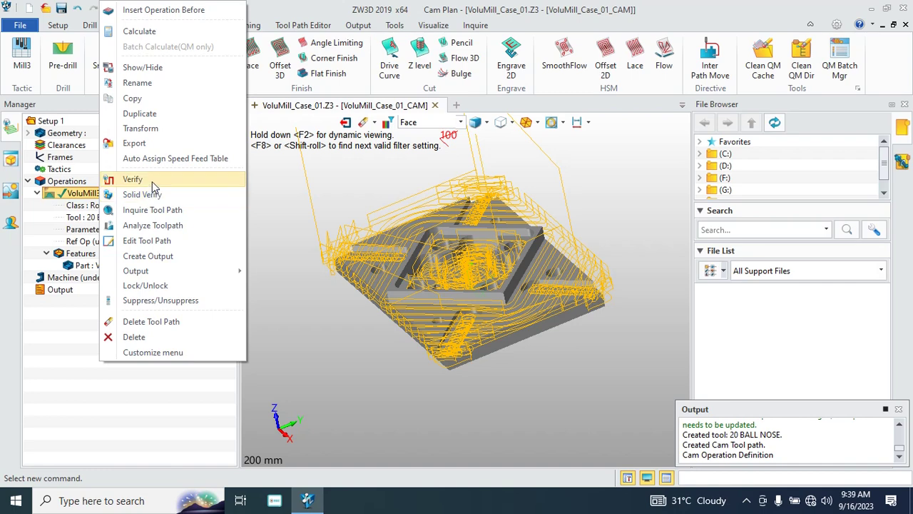
Step: Play the VoluMill3x 2 toolpath in Toolpath Verify, then close the replay
{"action": "left_click", "coordinate": [139, 179]}
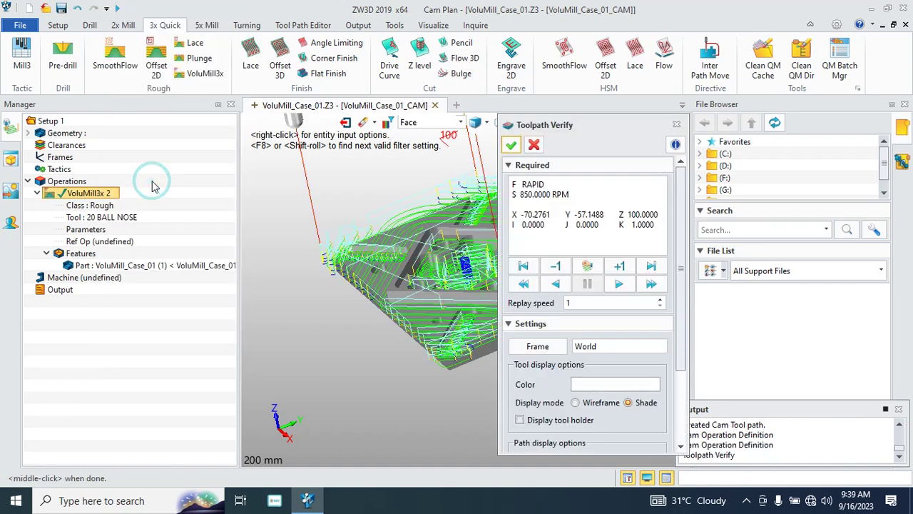
{"action": "left_click", "coordinate": [619, 284]}
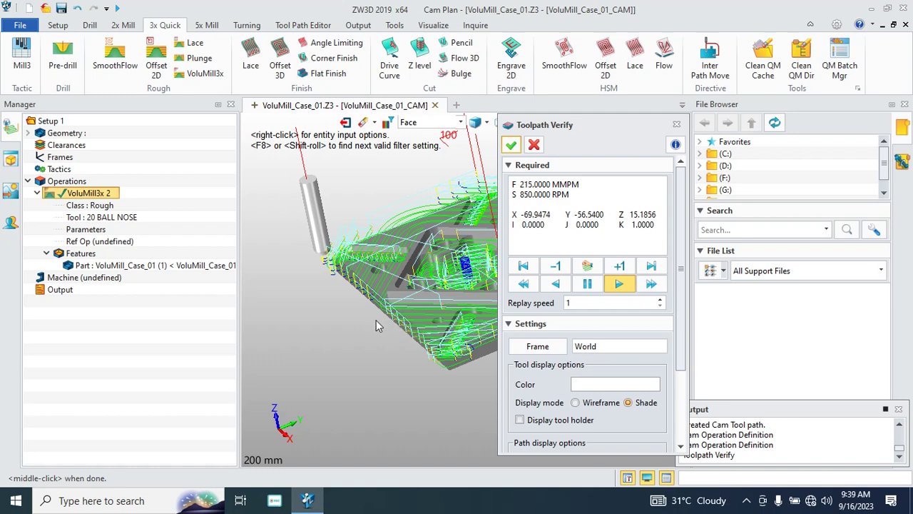
{"action": "scroll", "coordinate": [371, 253], "scroll_direction": "up", "scroll_amount": 3}
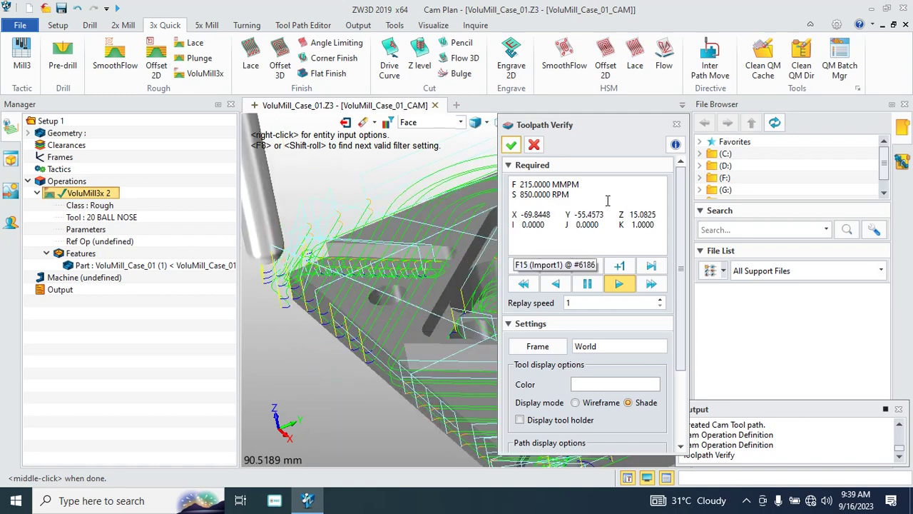
{"action": "left_click", "coordinate": [534, 146]}
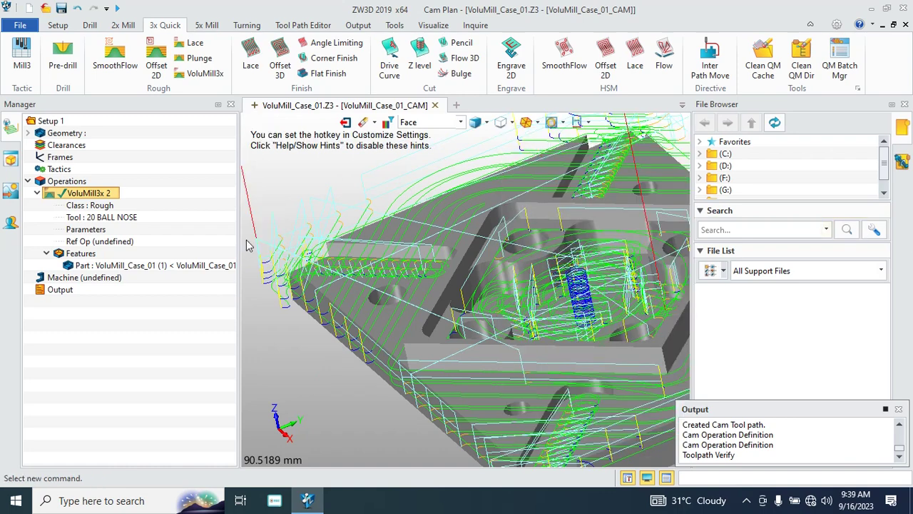
Step: Start Solid Verify on VoluMill3x 2 and define a 145 × 100 × 20 mm stock box
{"action": "right_click", "coordinate": [87, 196]}
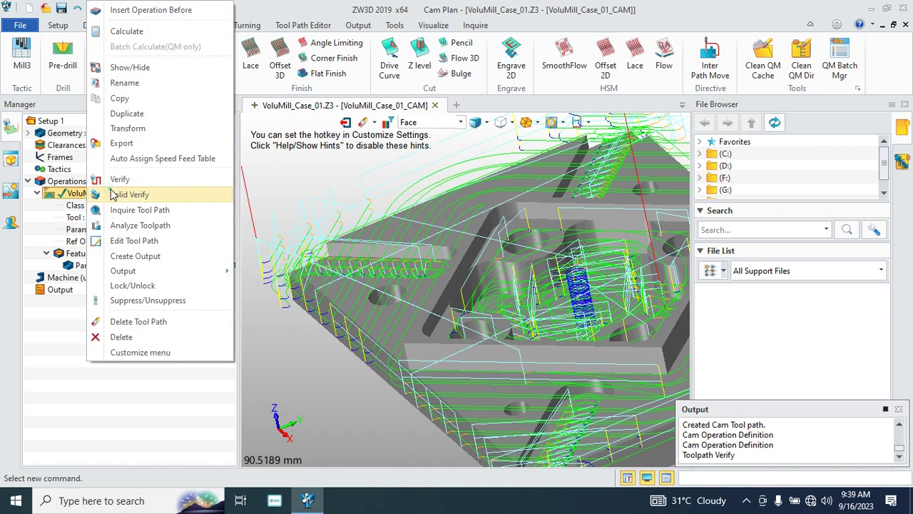
{"action": "left_click", "coordinate": [112, 194]}
{"action": "left_click", "coordinate": [504, 314]}
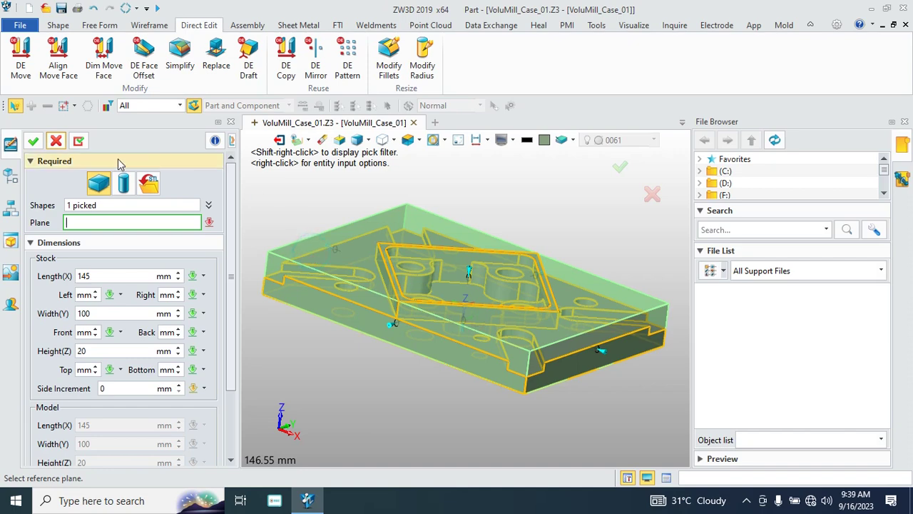
{"action": "left_click", "coordinate": [33, 141]}
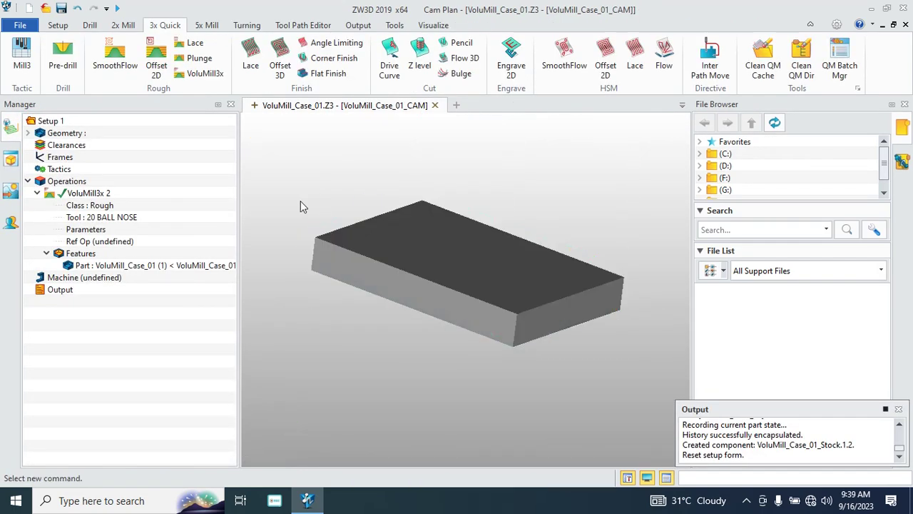
Step: Play the material removal simulation in the Solid Verify Session
{"action": "left_click", "coordinate": [31, 299]}
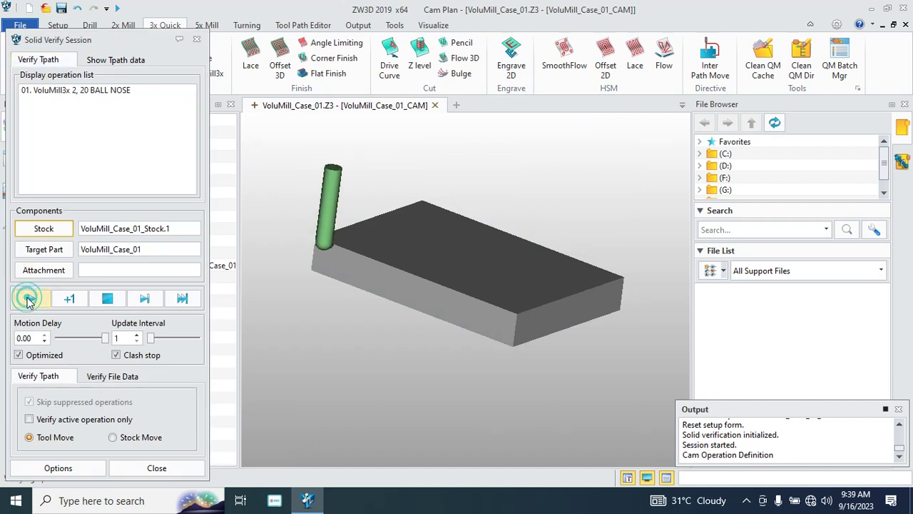